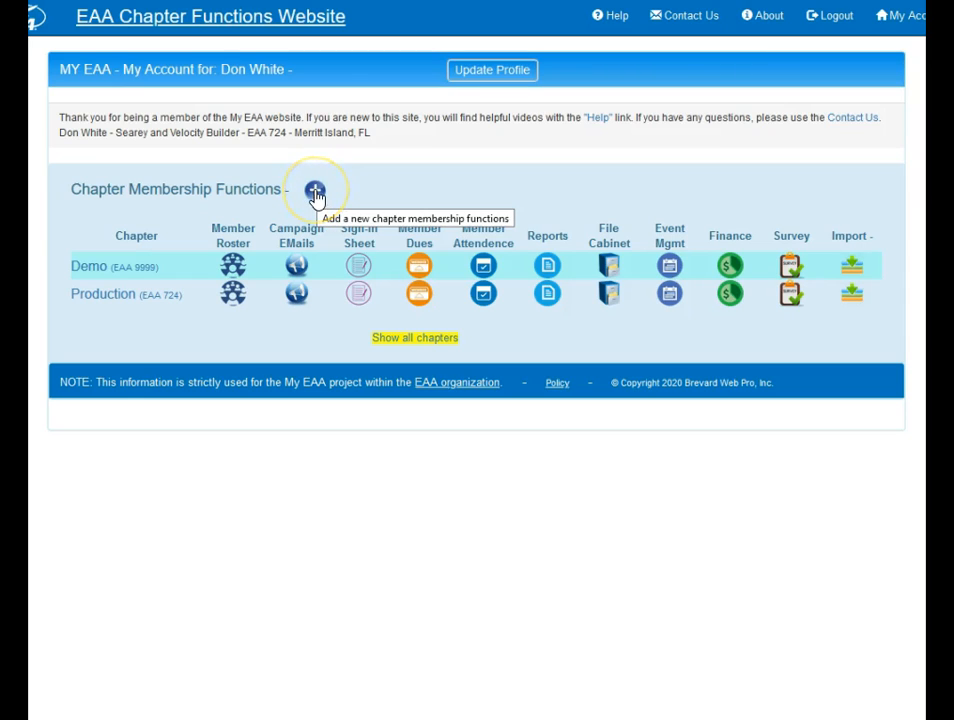
Step: Open the member roster of the Demo (EAA 9999) chapter and expand the record of the YE Coordinator
click(315, 192)
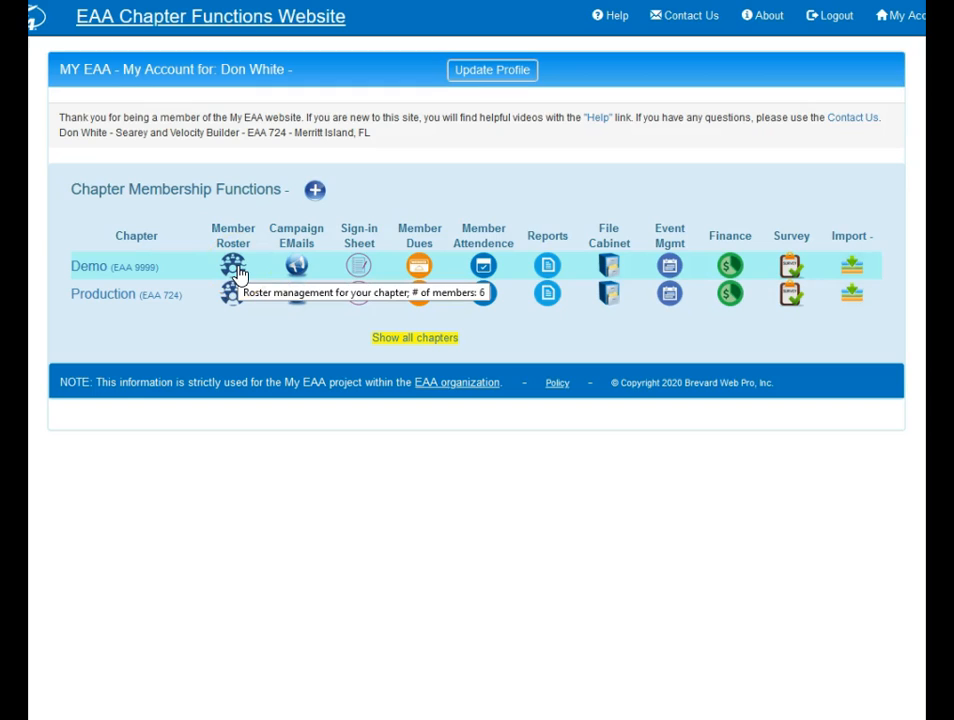
click(234, 266)
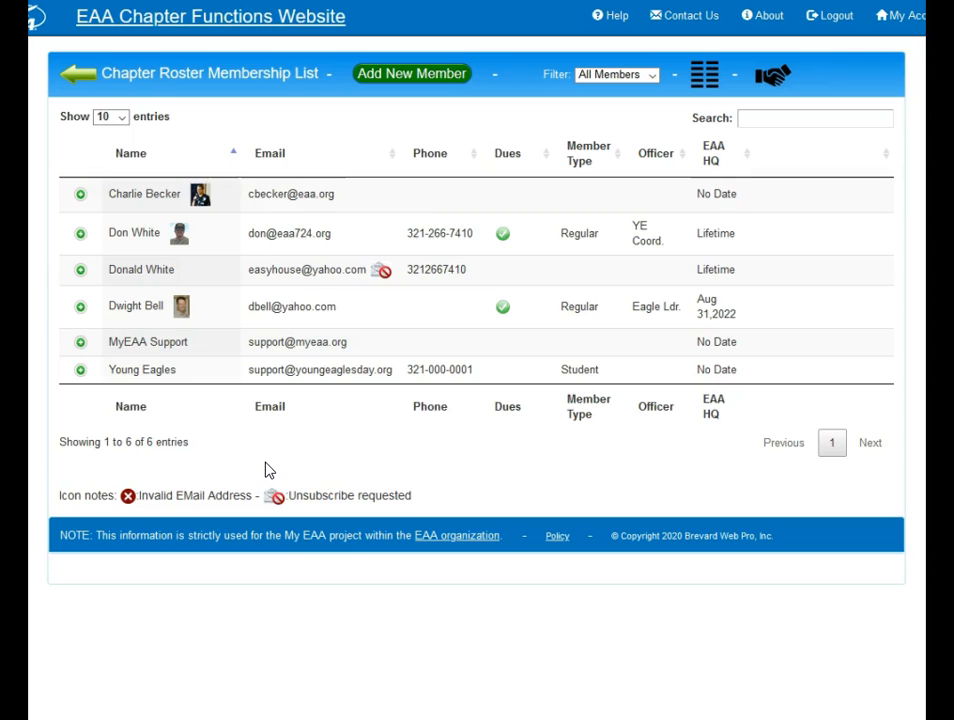
click(80, 237)
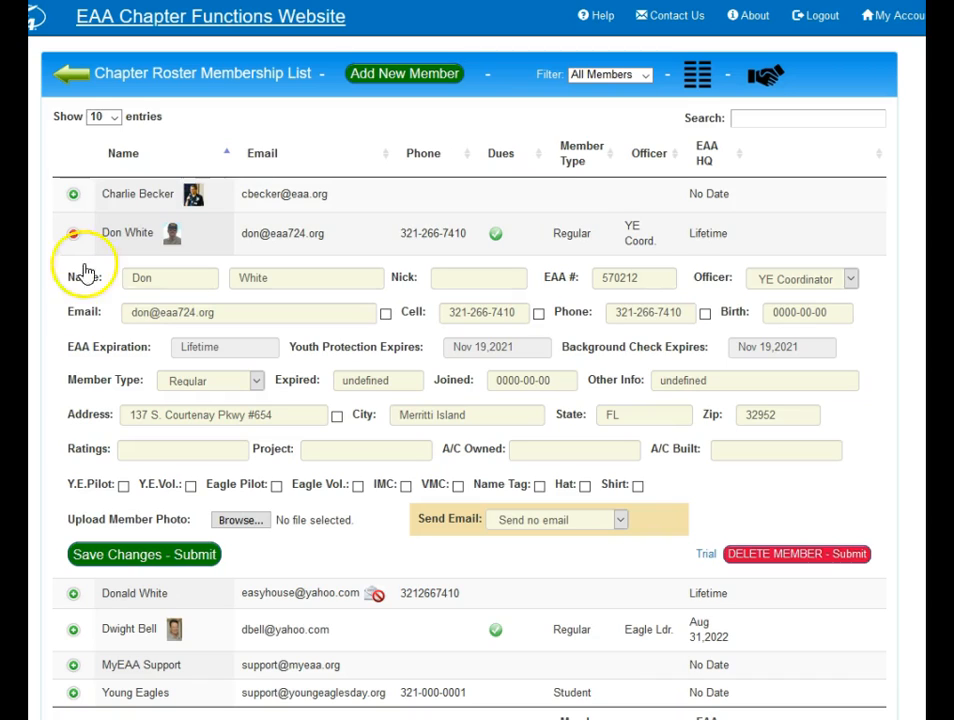
Step: Mark the member as Y.E. Pilot and Y.E. Volunteer, keep the member type Regular, and save the changes
click(123, 486)
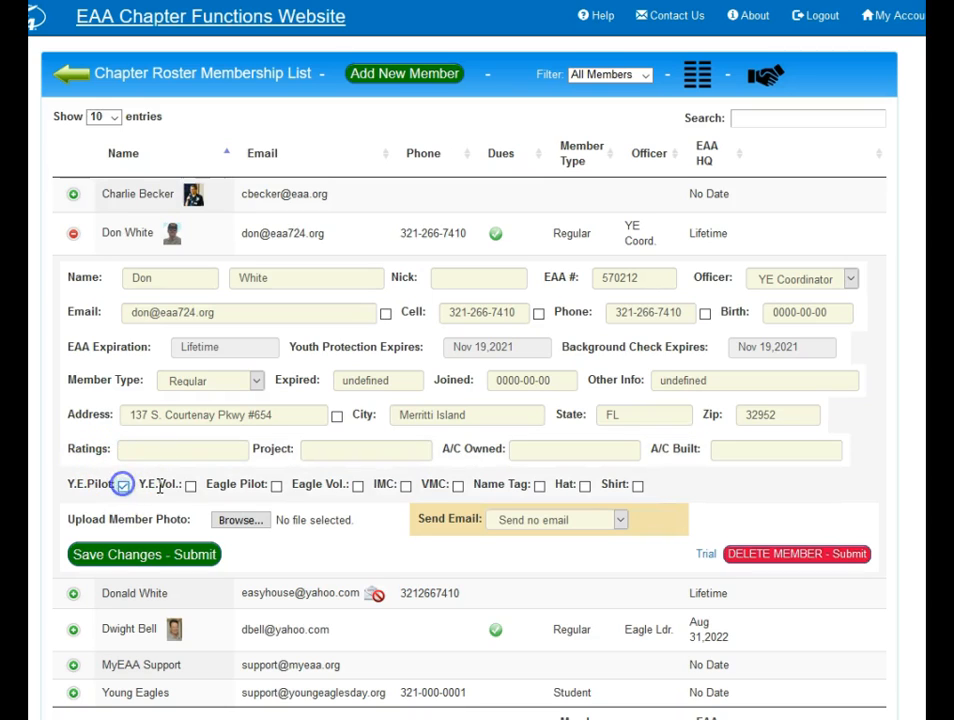
click(190, 486)
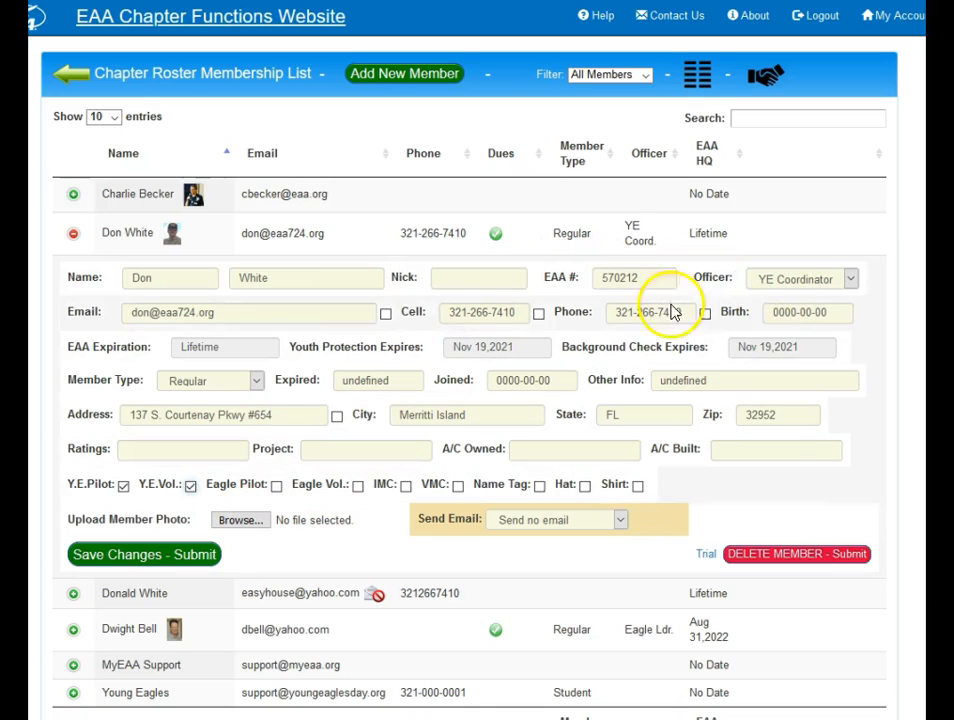
click(208, 382)
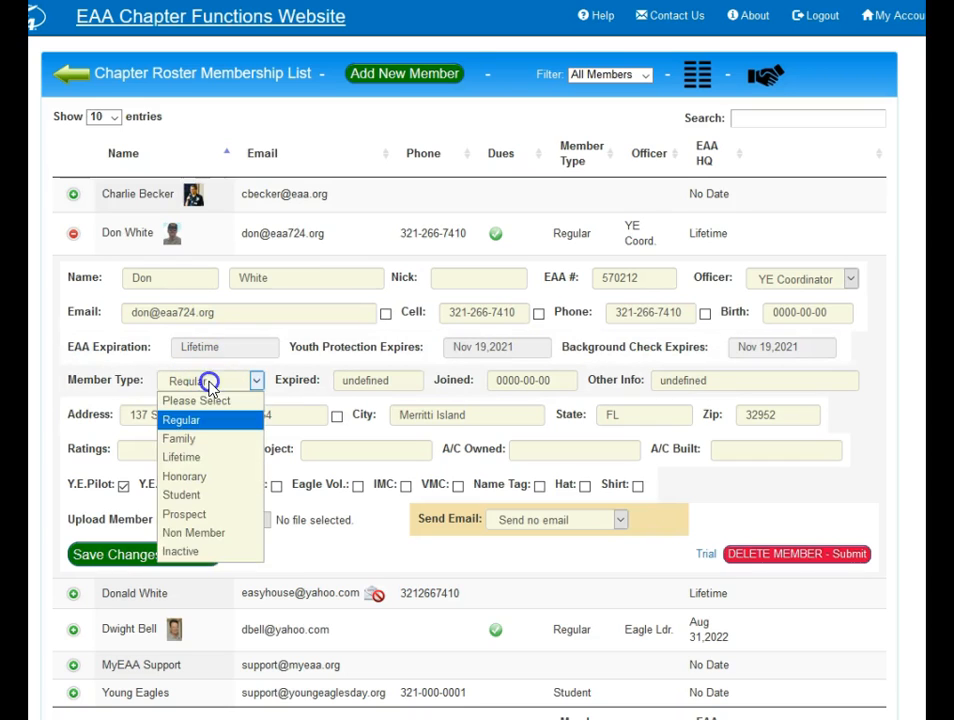
click(208, 383)
click(208, 383)
click(209, 383)
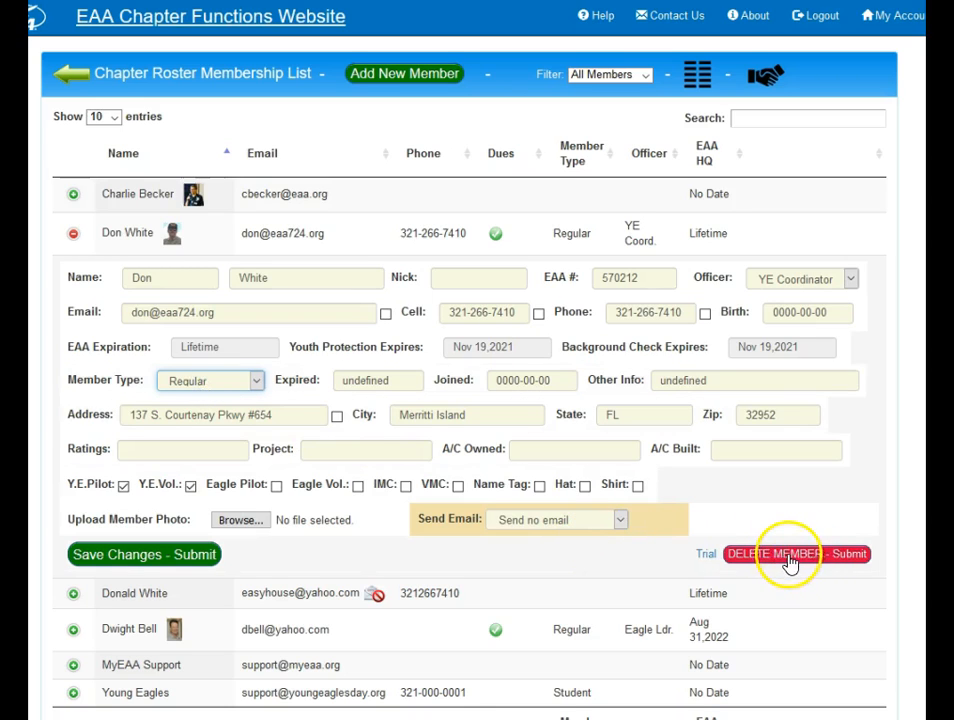
click(145, 554)
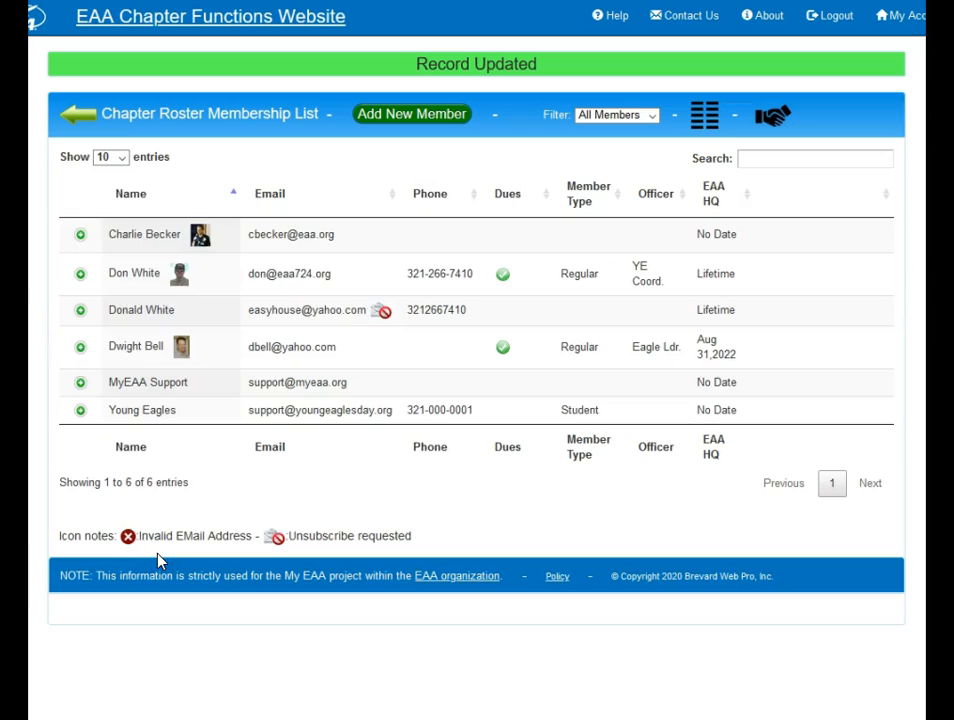
Step: Start a new member entry in the roster and set its email option to Thank you email
click(412, 115)
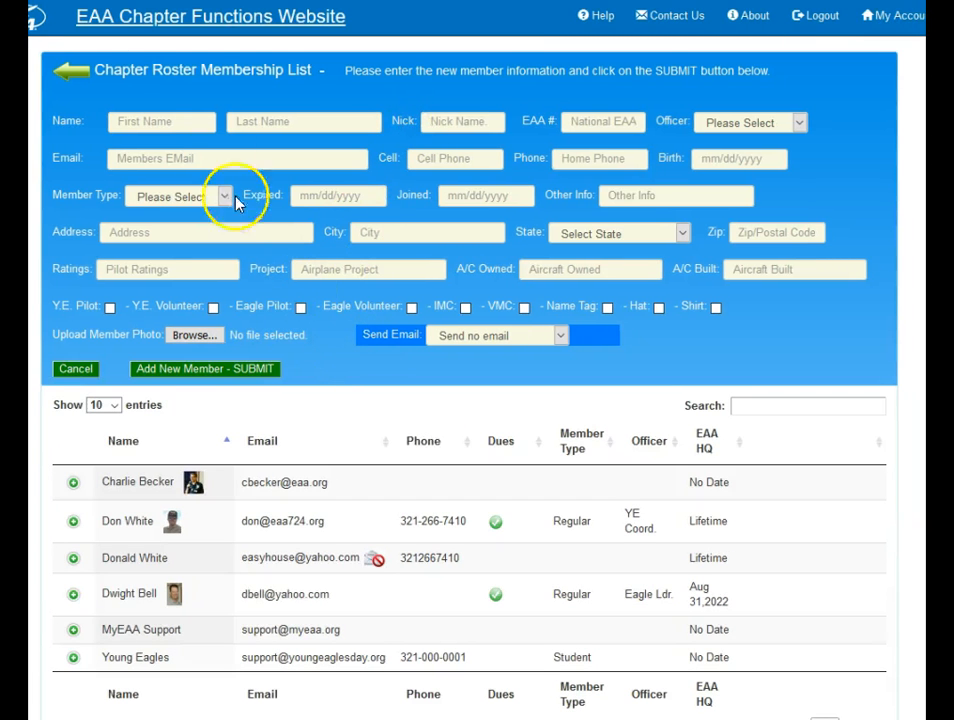
click(190, 121)
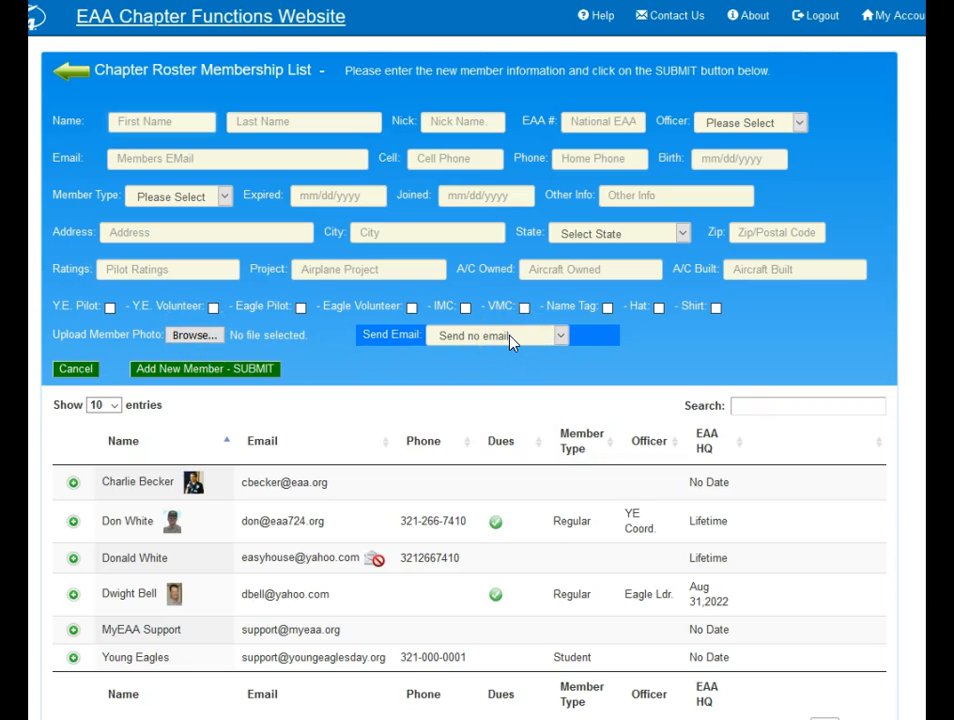
click(508, 340)
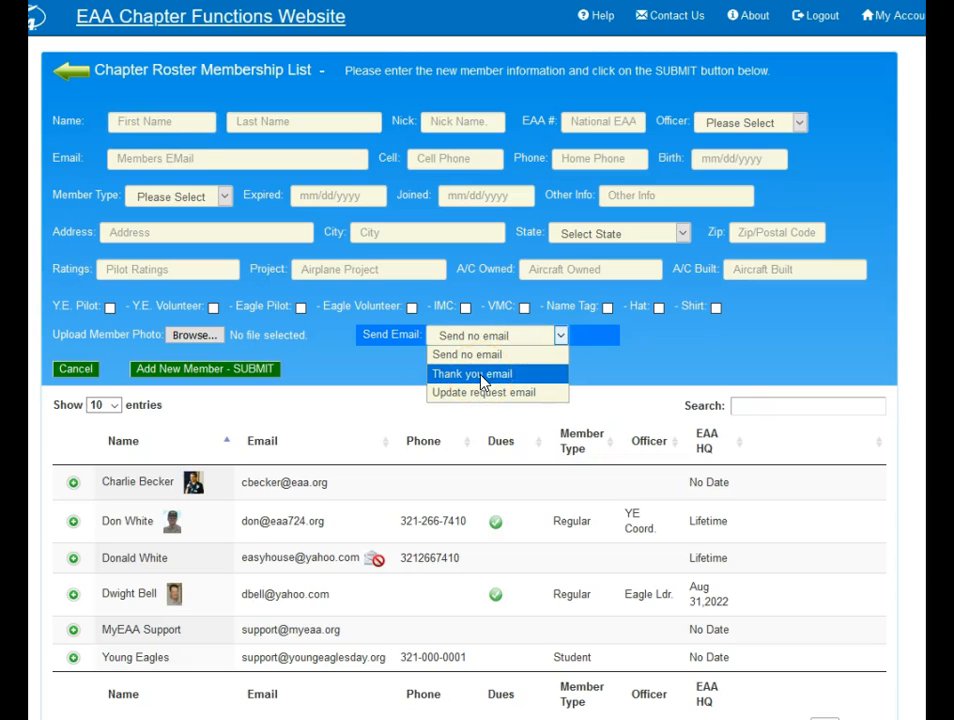
click(483, 377)
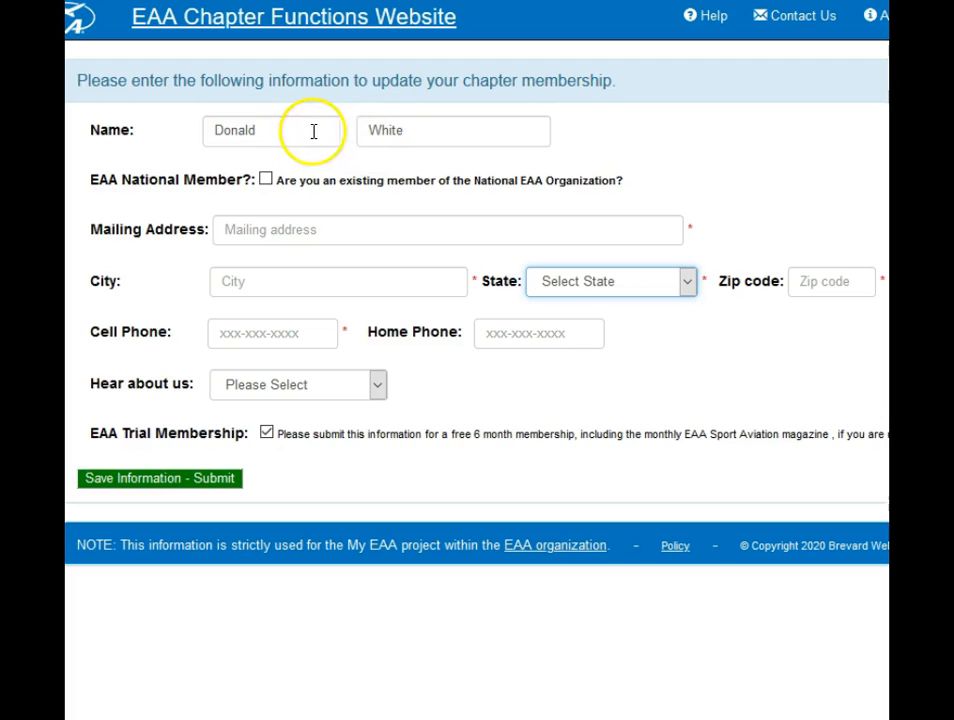
Step: Fill in the member's mailing address, city, state, zip code and cell phone on the update form, leaving EAA National Member unticked
click(266, 181)
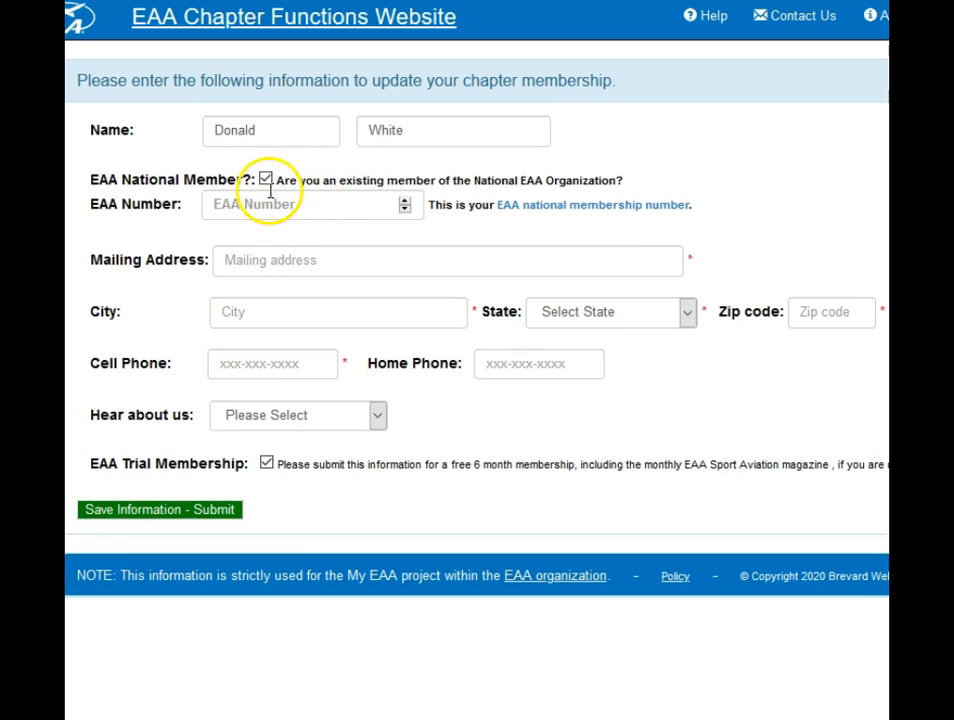
click(266, 180)
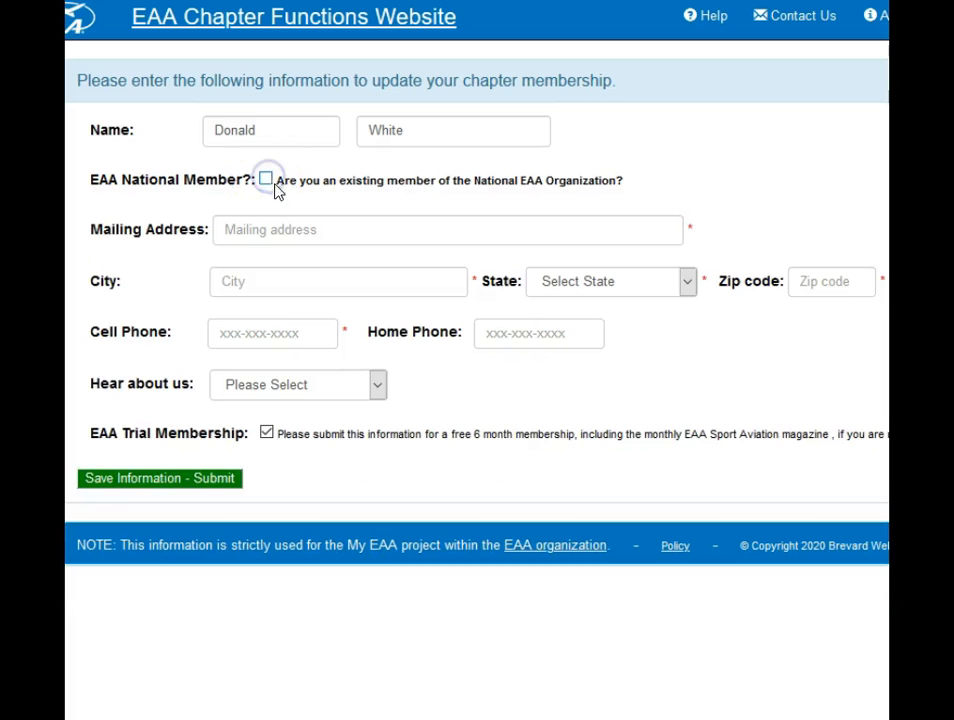
click(366, 231)
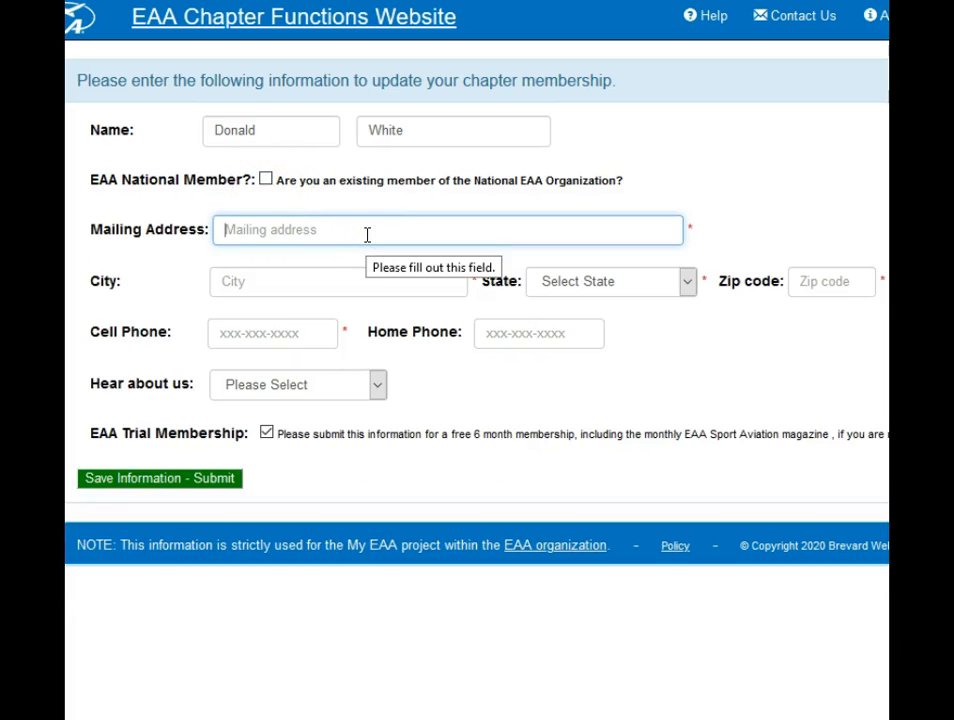
text(1)
click(346, 261)
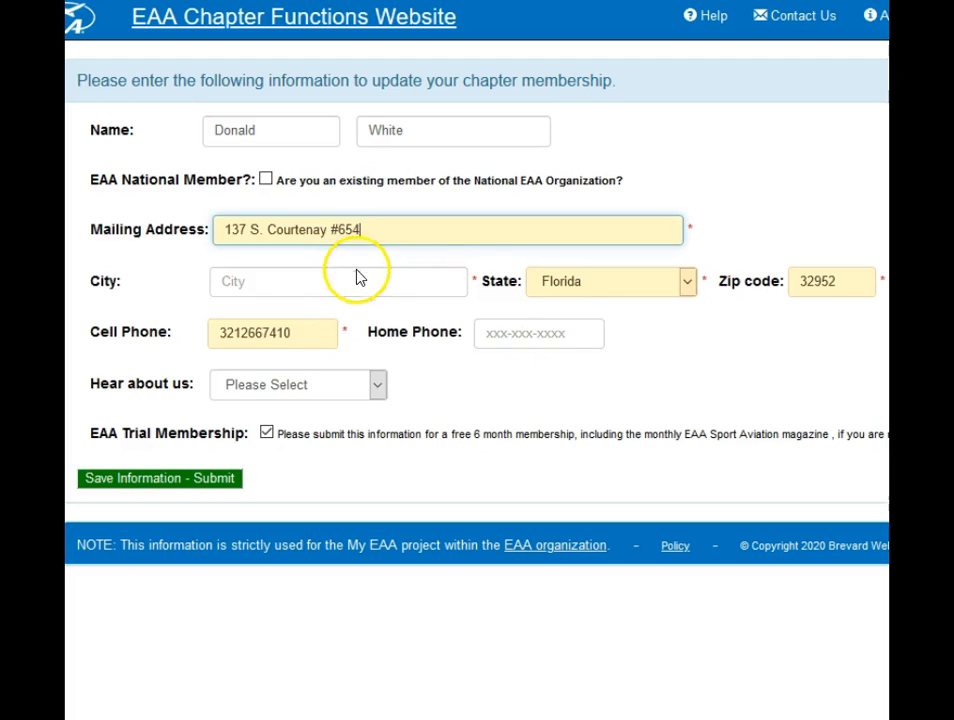
click(366, 283)
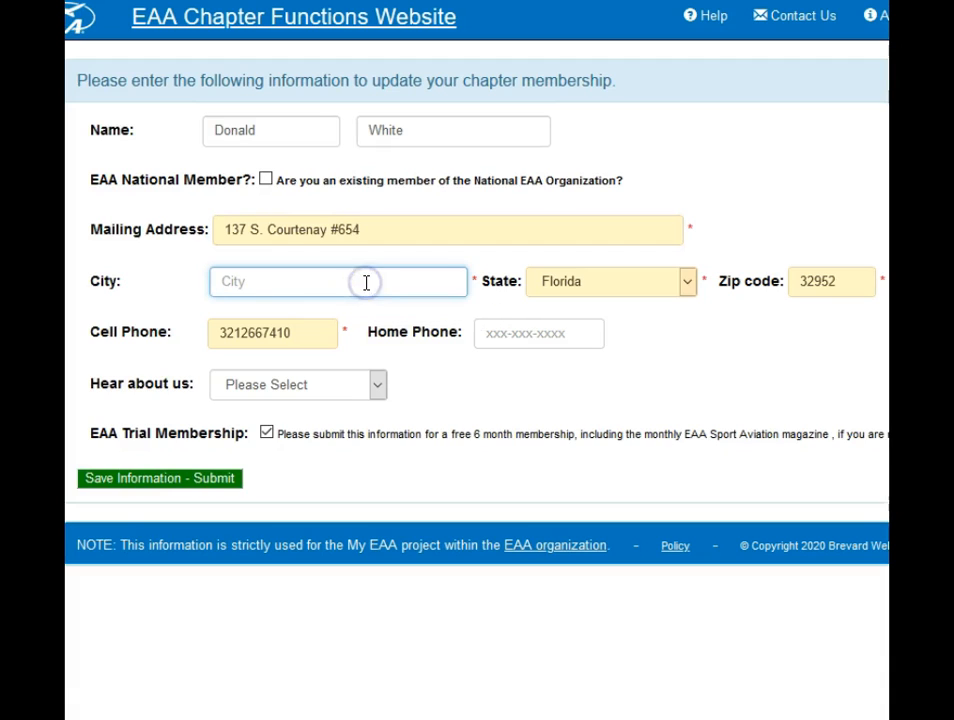
text(M)
click(311, 309)
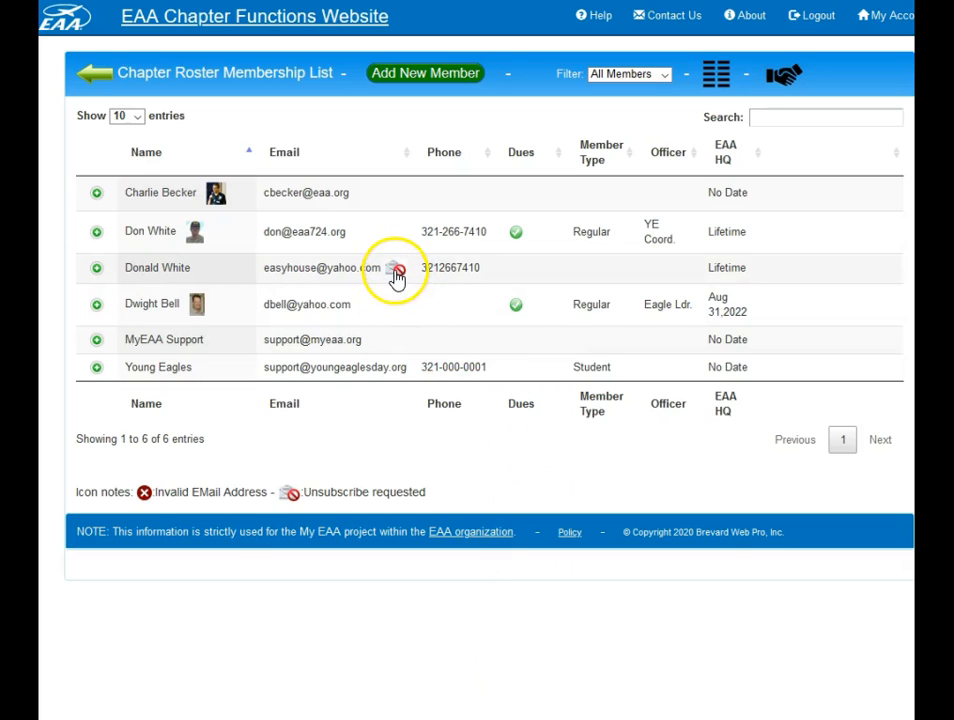
Step: Expand the record of the member flagged as unsubscribed to review its details and removal option, and collapse it again
mouse_move(396, 278)
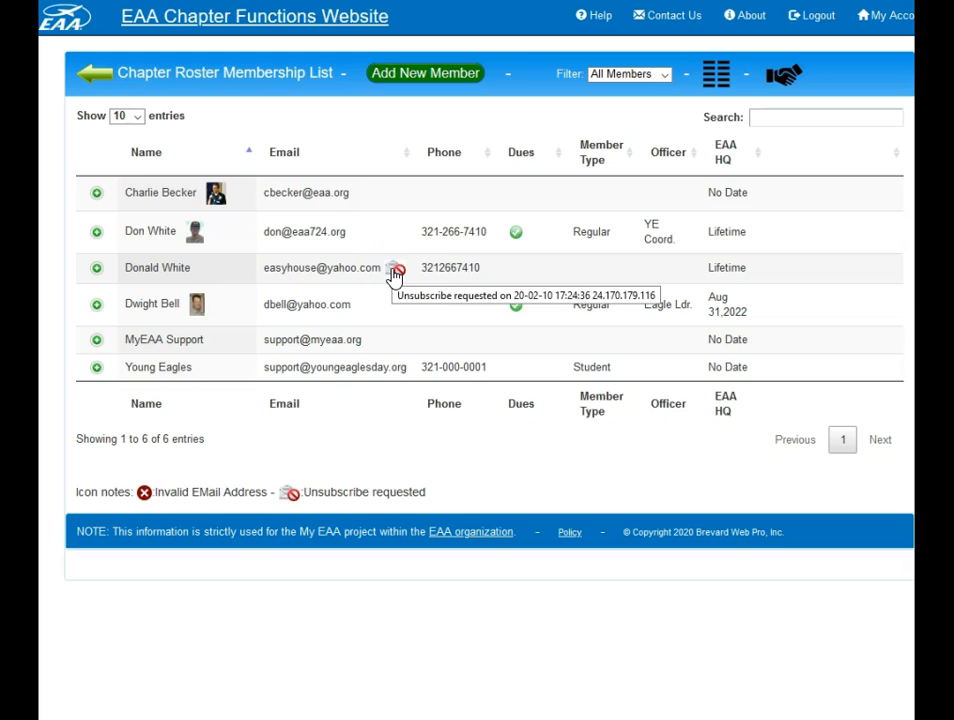
click(97, 272)
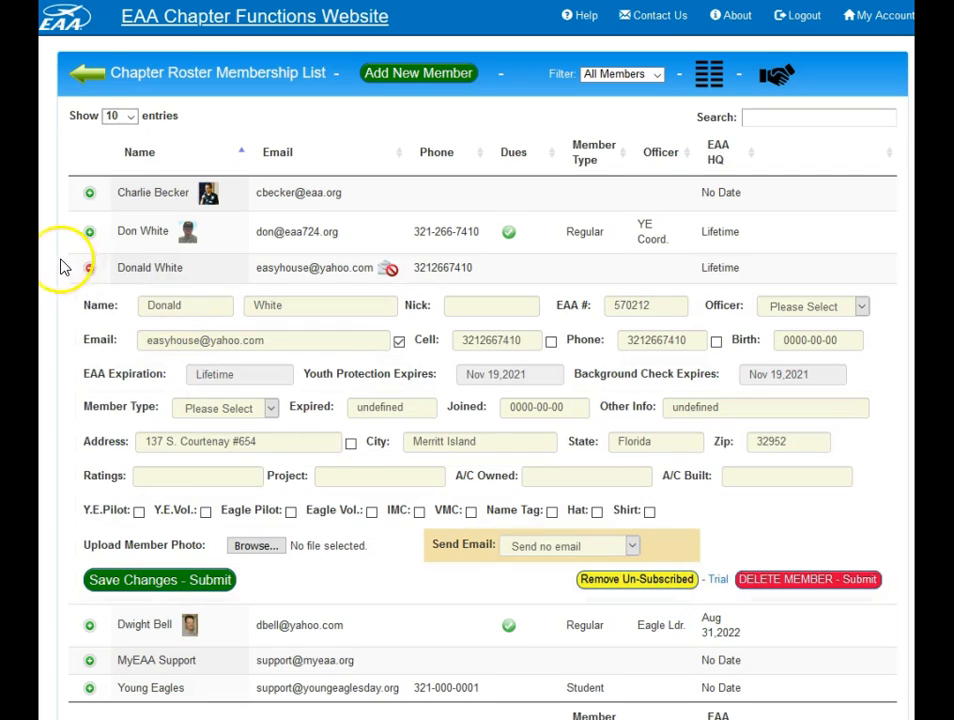
click(91, 271)
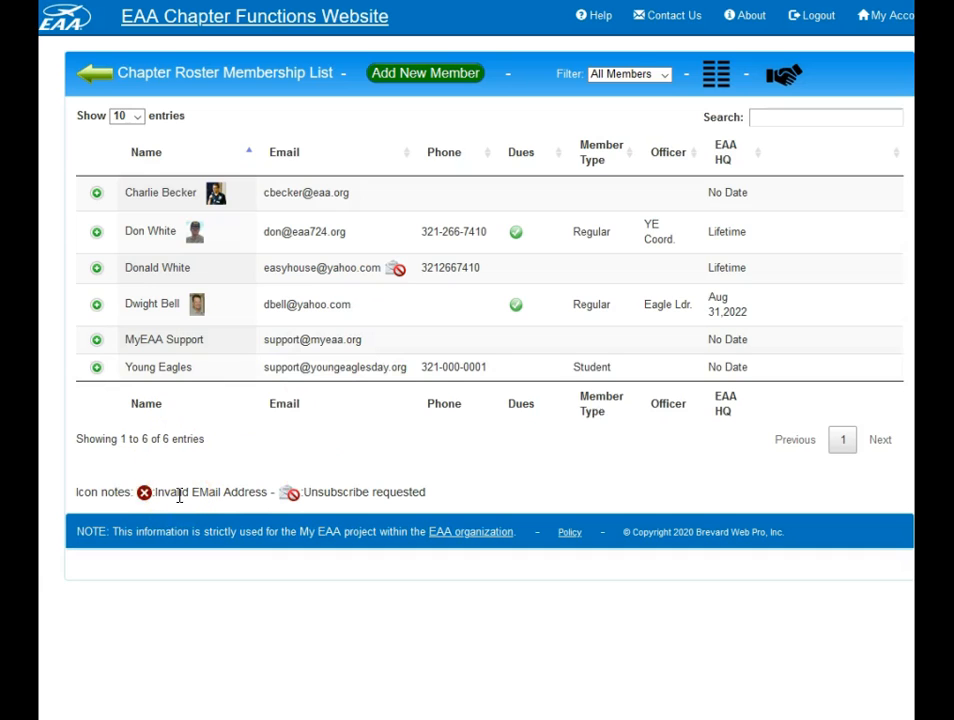
Step: Filter the roster by All Officers, Regular and In Active in turn, and return it to All Members
click(614, 78)
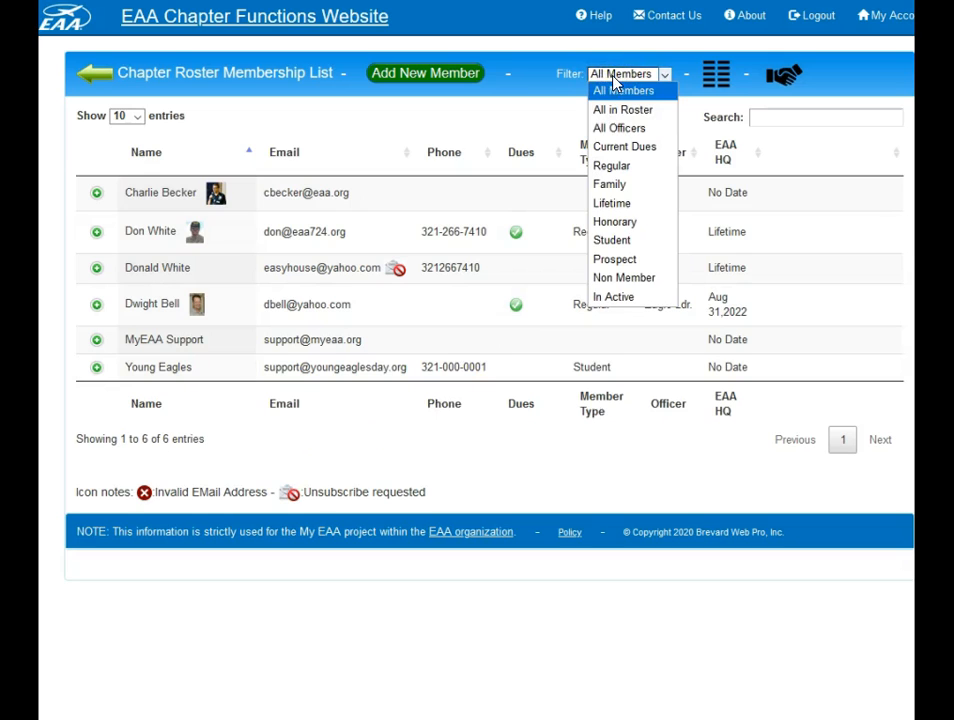
click(630, 133)
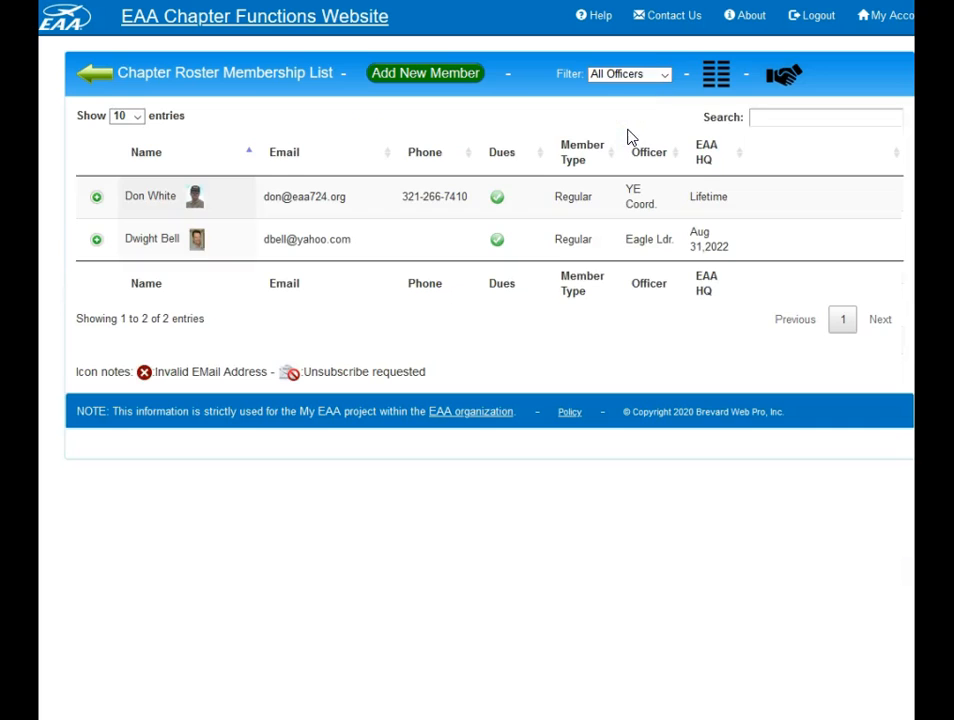
click(624, 73)
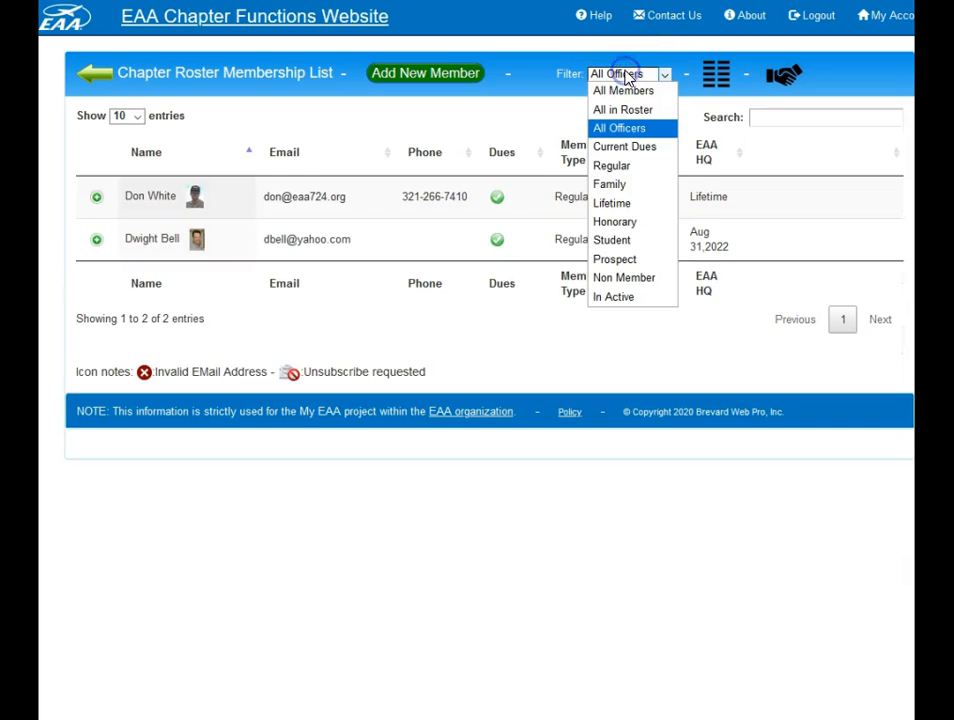
click(628, 168)
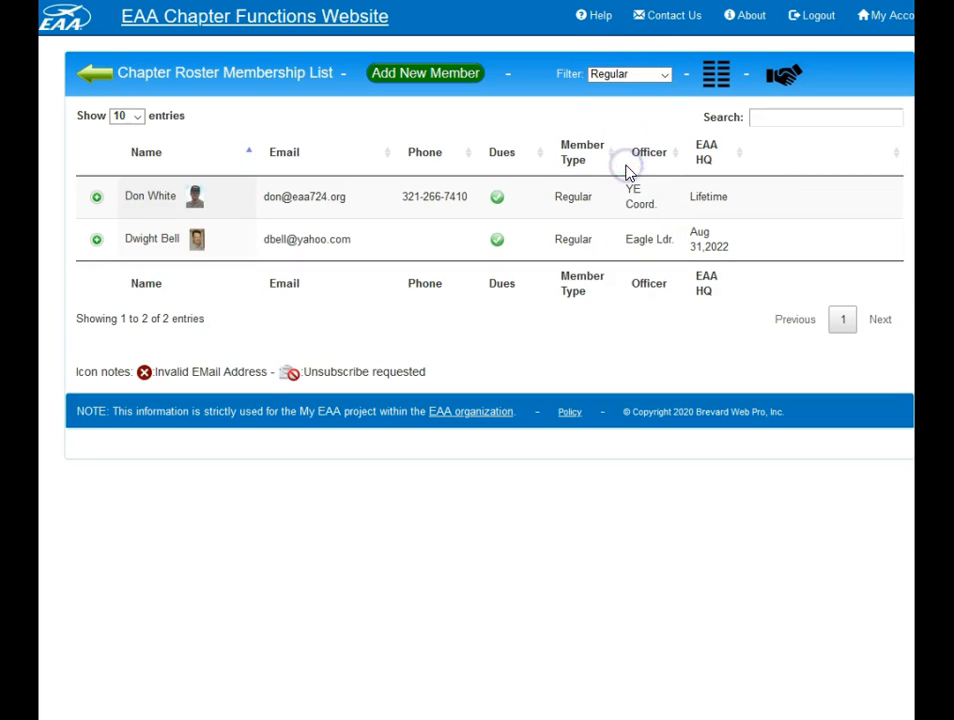
click(634, 78)
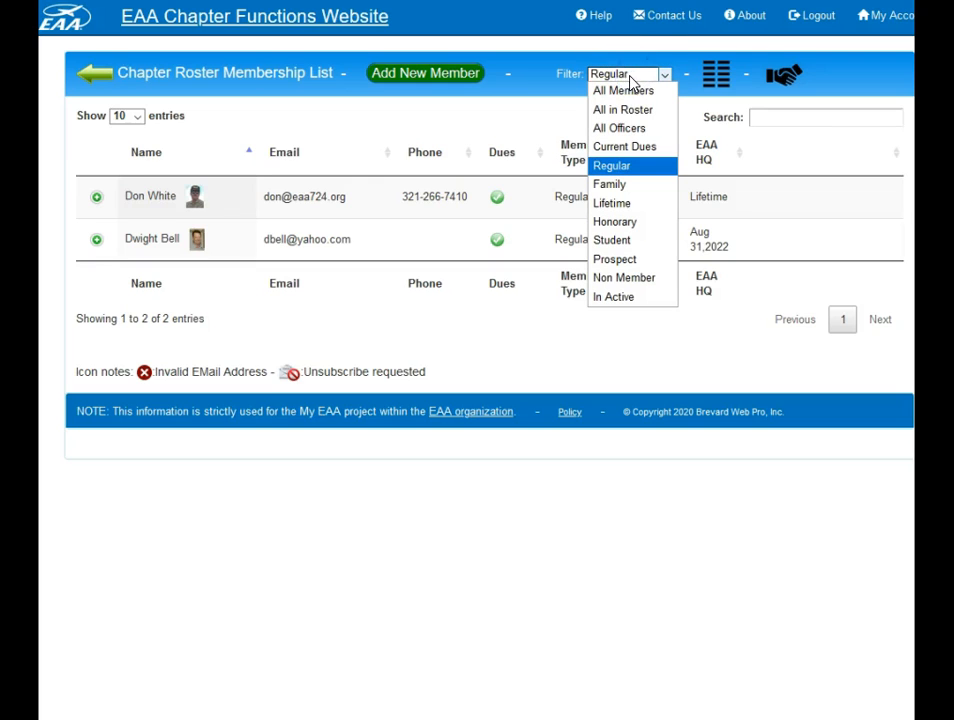
click(618, 297)
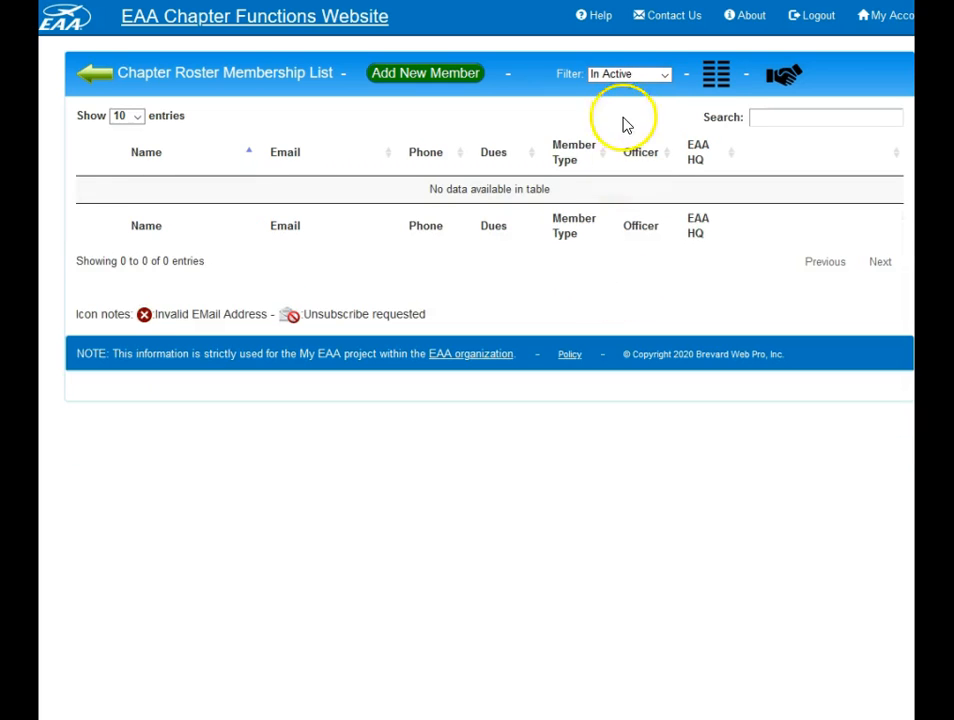
click(628, 75)
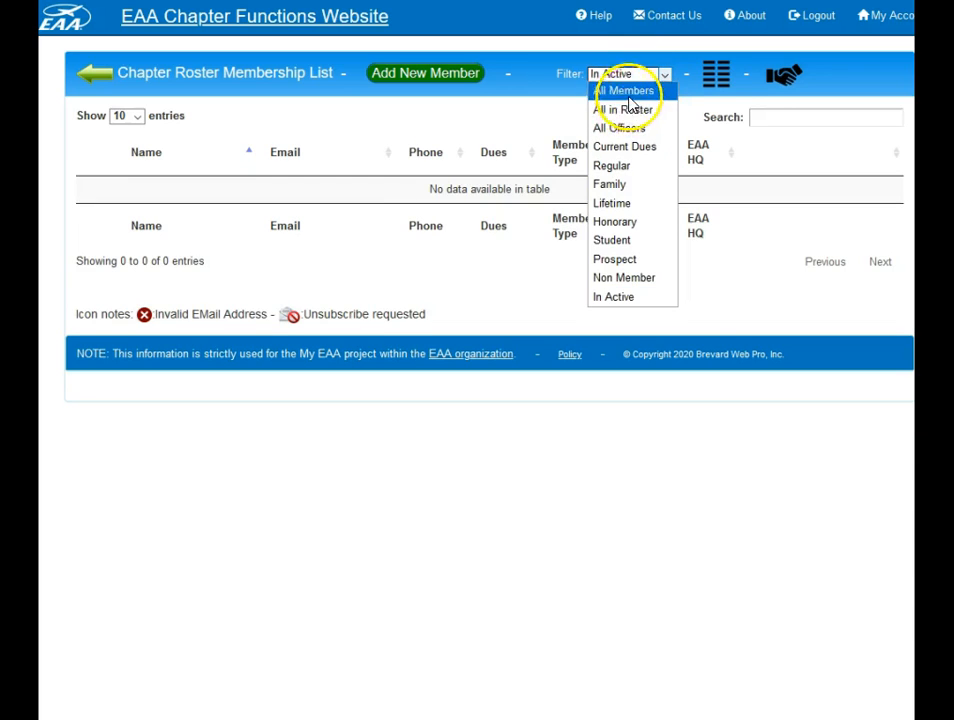
click(629, 93)
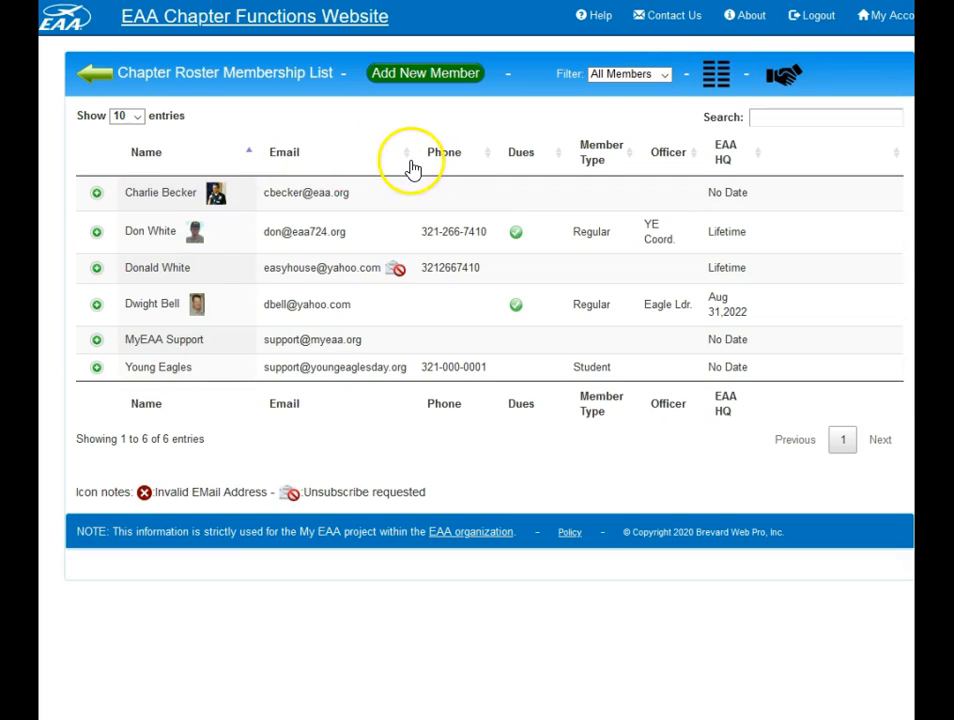
Step: Add EAA # (8) as column #8 of the Demo roster and save the column layout
click(716, 80)
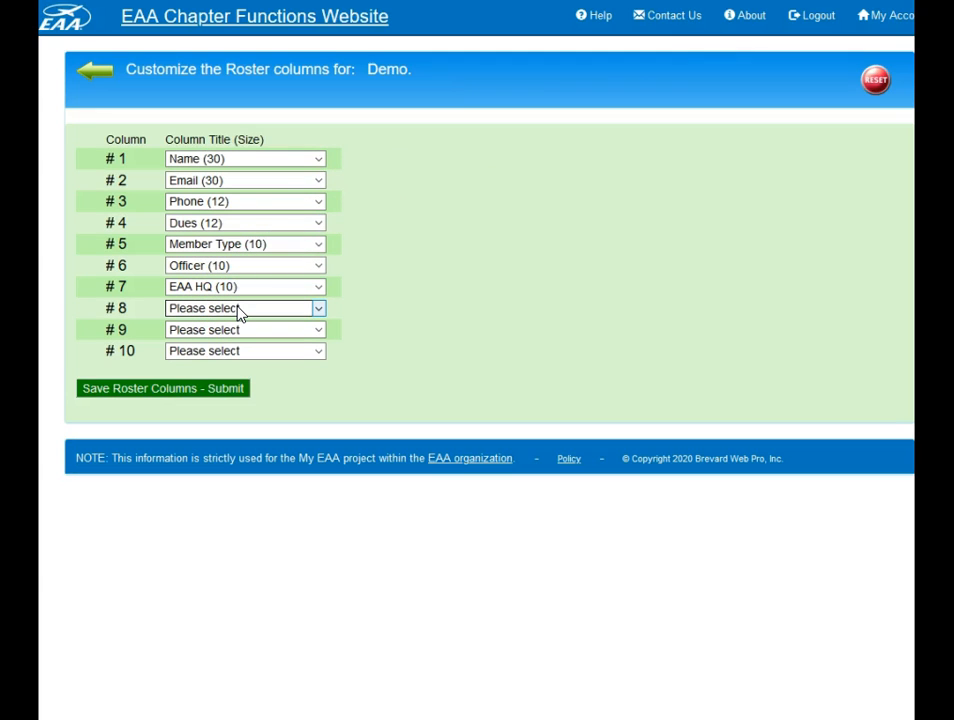
click(238, 311)
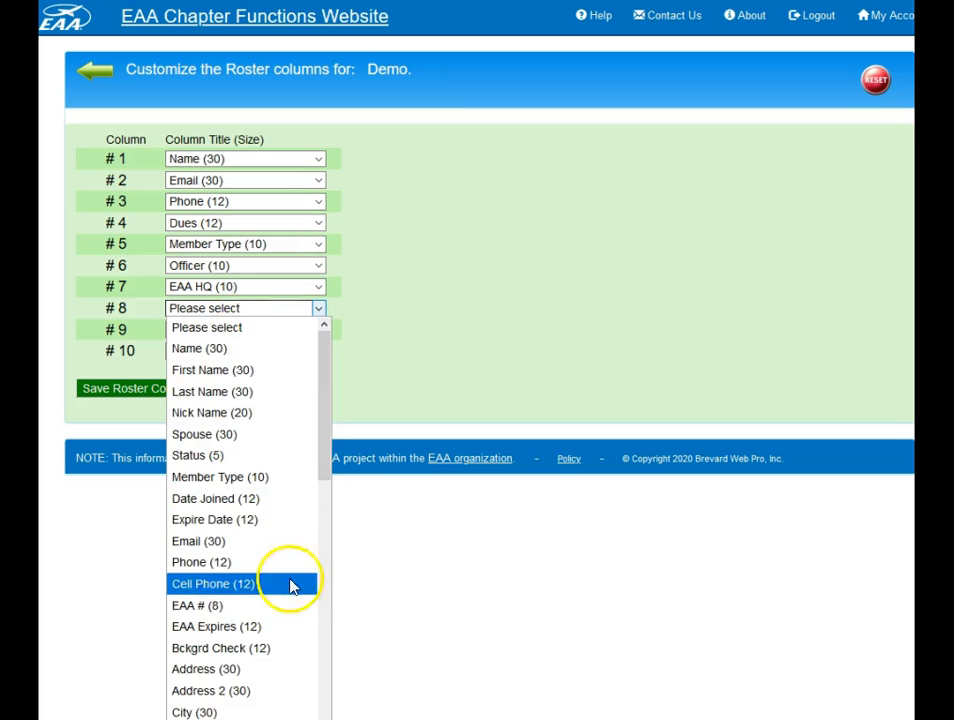
click(226, 605)
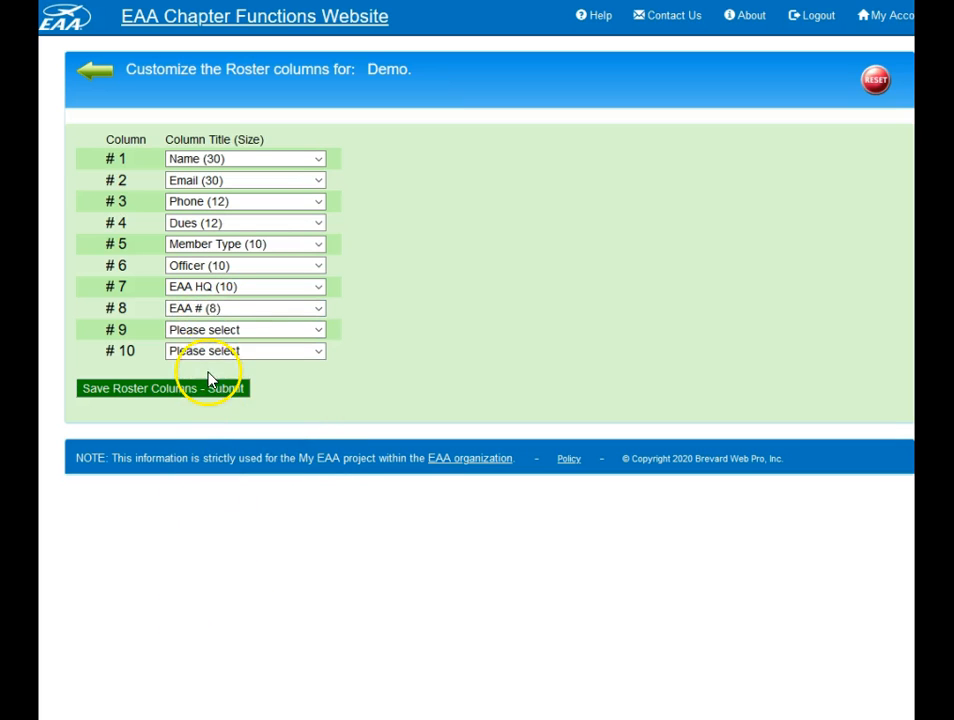
click(208, 388)
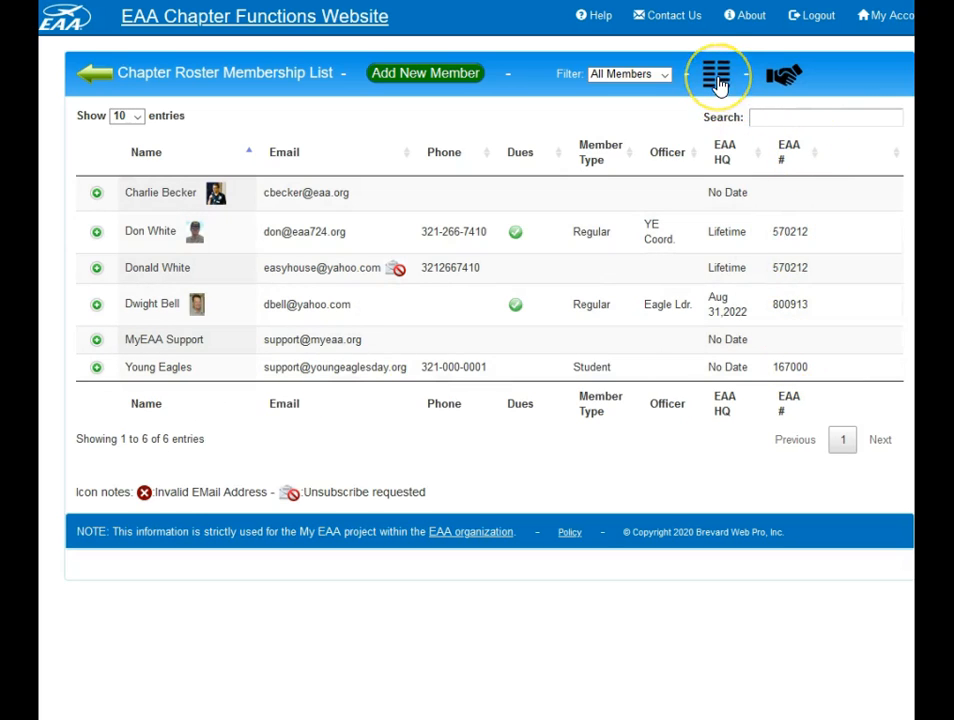
Step: Review the list of member profile update requests and go back to the roster
click(785, 78)
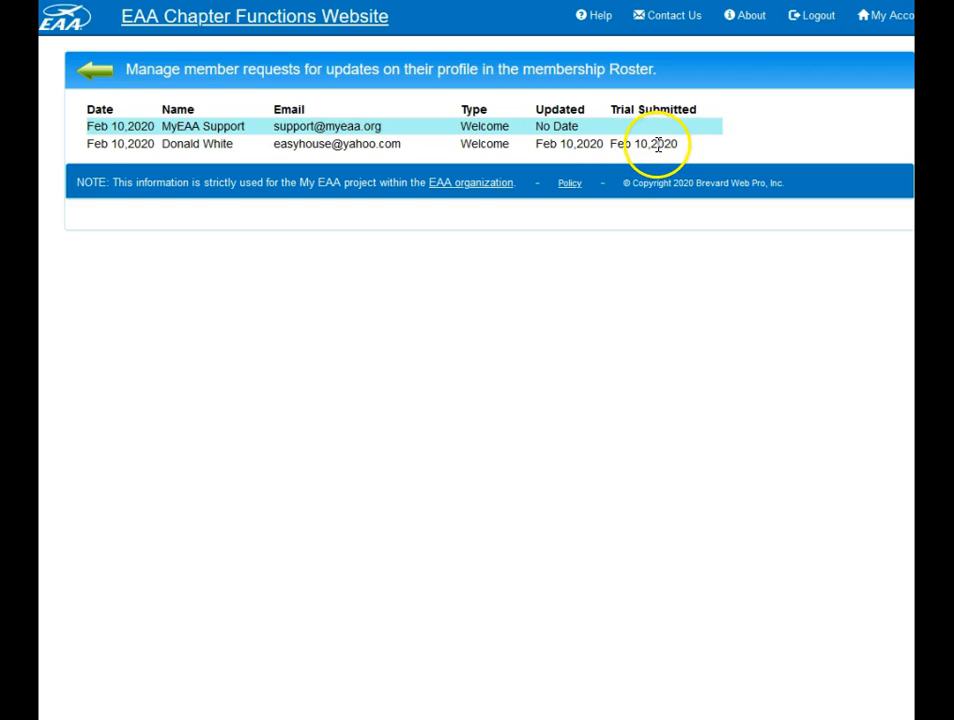
click(99, 76)
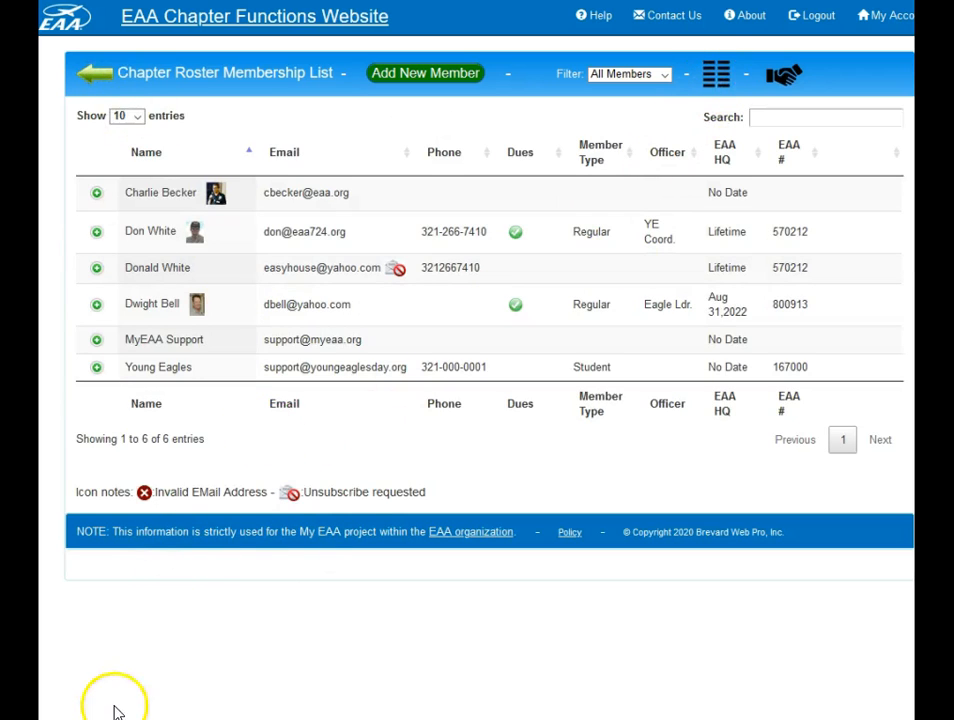
Step: Show All entries in the roster, sort them by Officer in descending order, and restore the ascending Name order
click(137, 117)
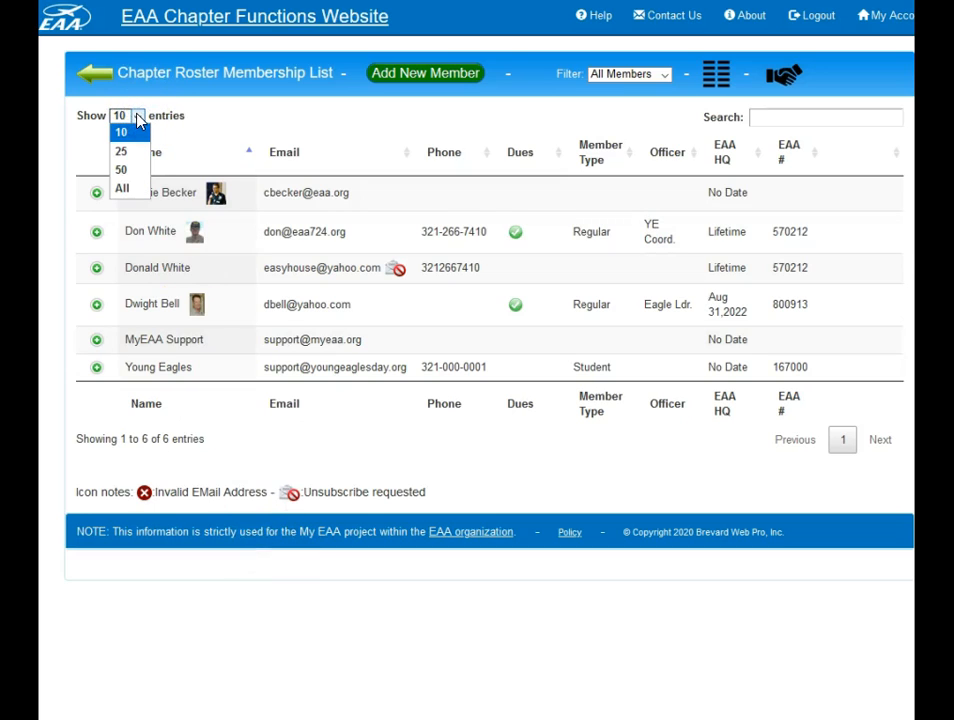
click(137, 192)
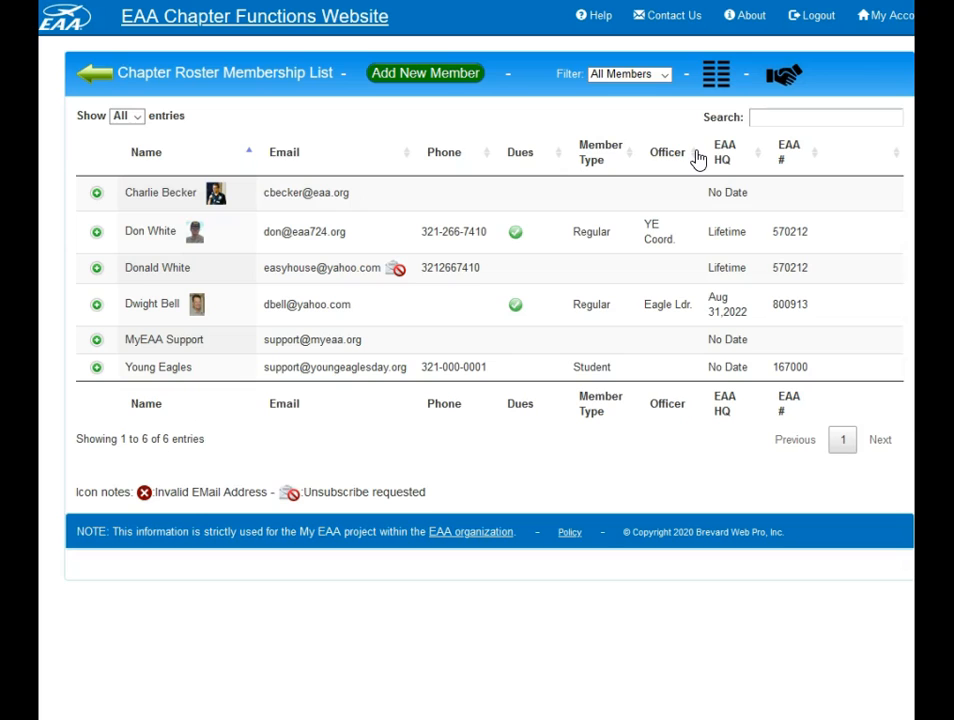
click(697, 158)
click(697, 158)
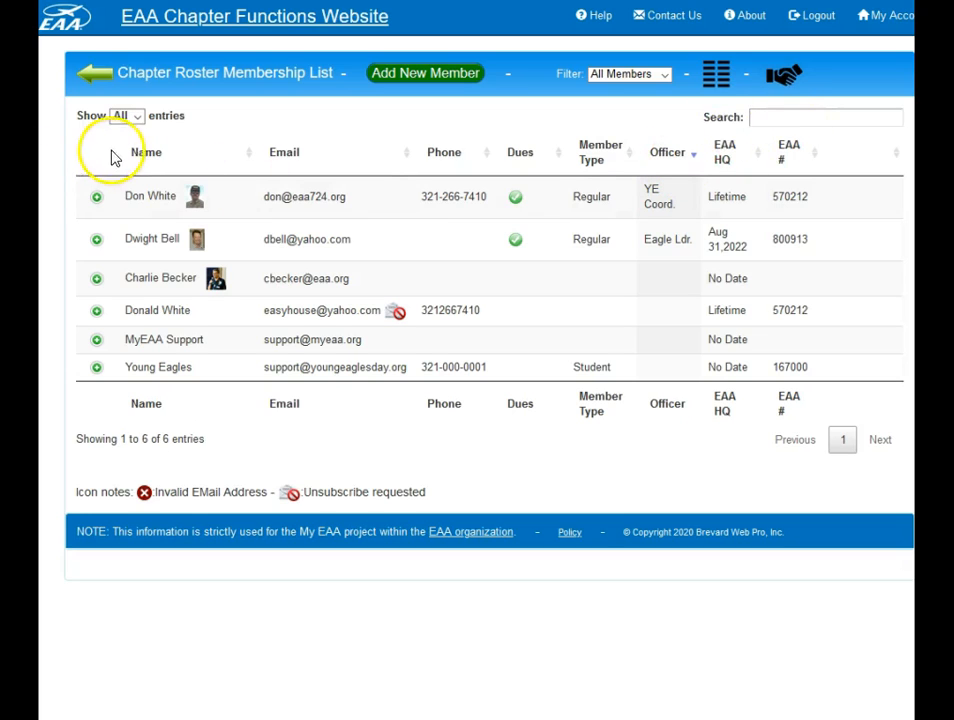
click(143, 156)
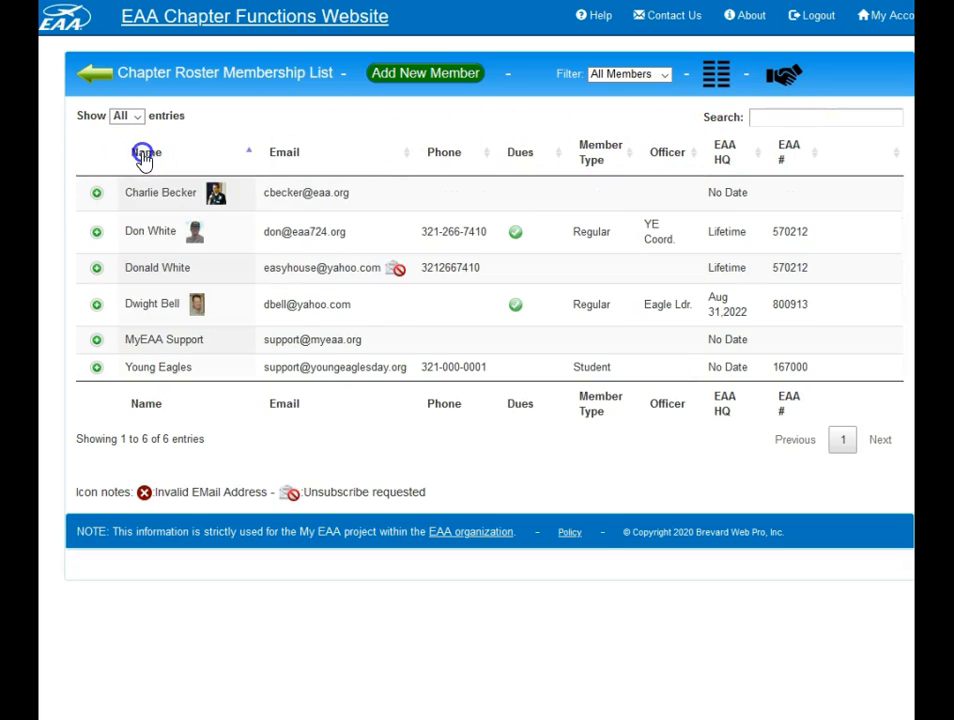
Step: Search the roster by the first letters of a member's last name
click(771, 121)
text(whi)
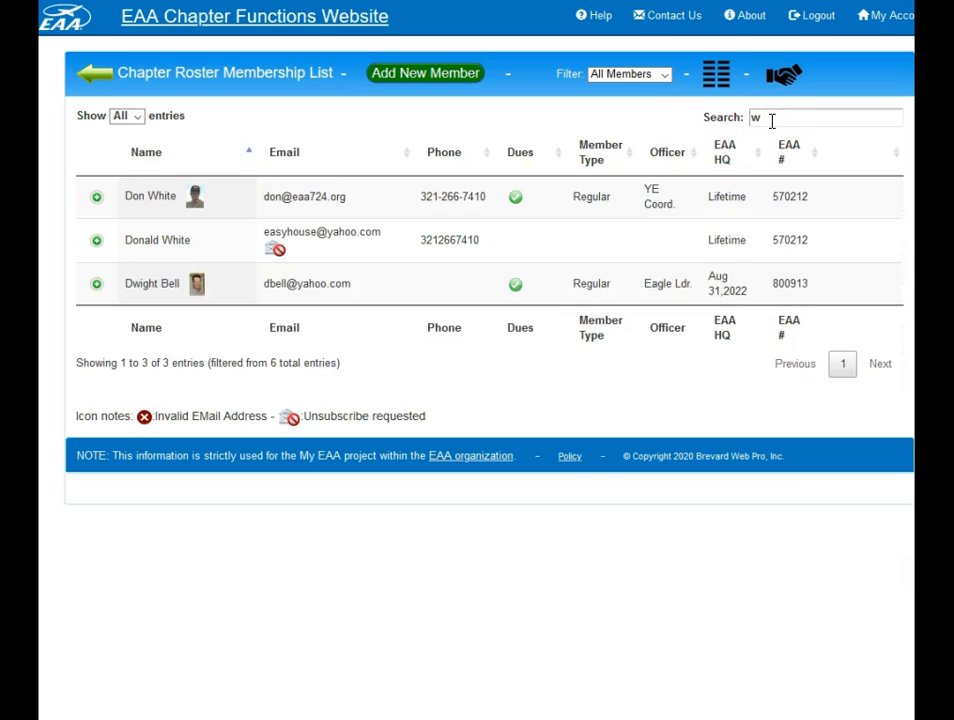